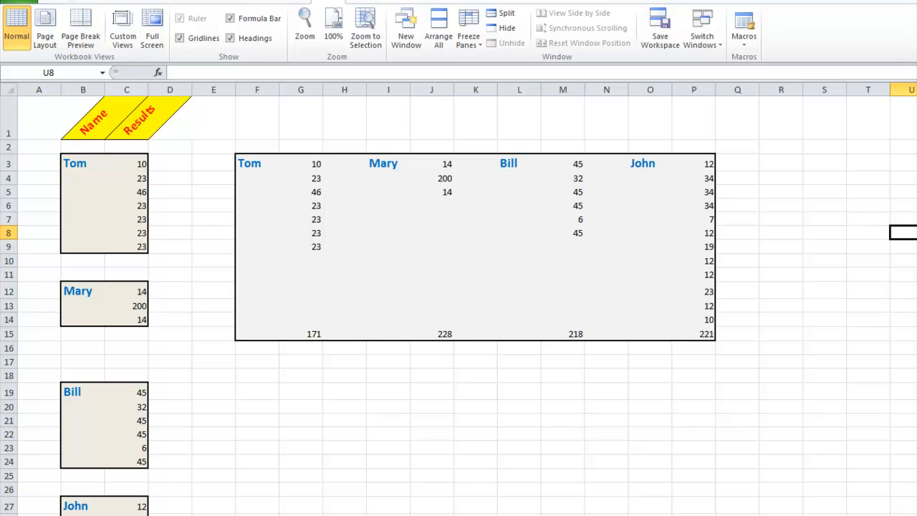
- Examine the blocks of results in columns B and C and the SUM formula in G15 of the side-by-side table
scroll(459, 301, down, 9)
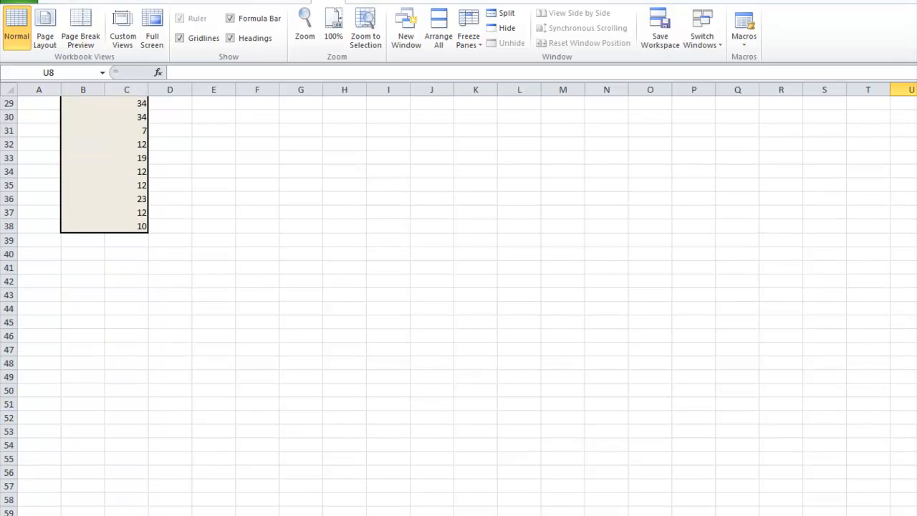
scroll(458, 301, up, 6)
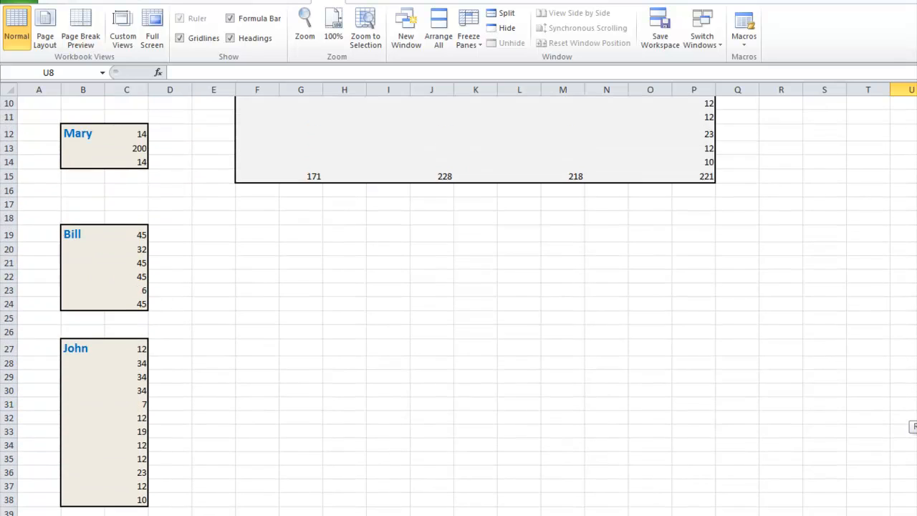
scroll(459, 301, up, 1)
scroll(459, 301, down, 2)
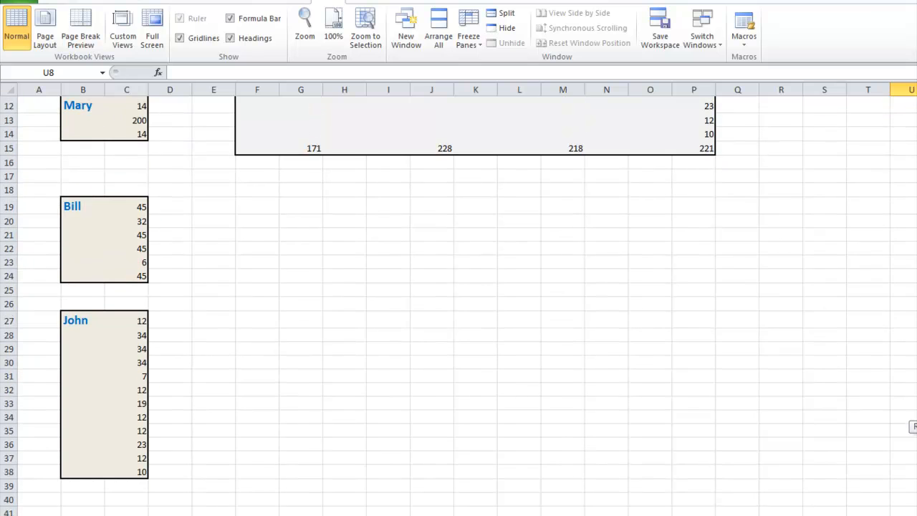
scroll(459, 306, up, 1)
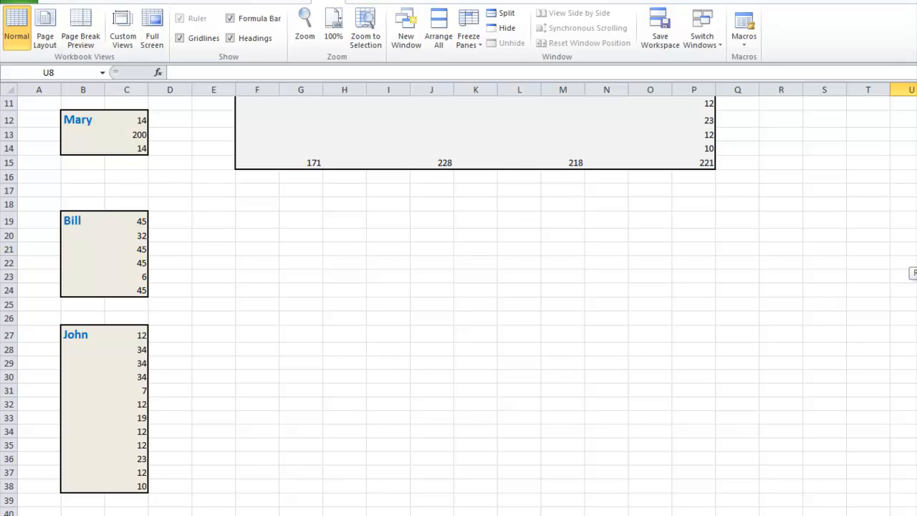
scroll(459, 306, up, 4)
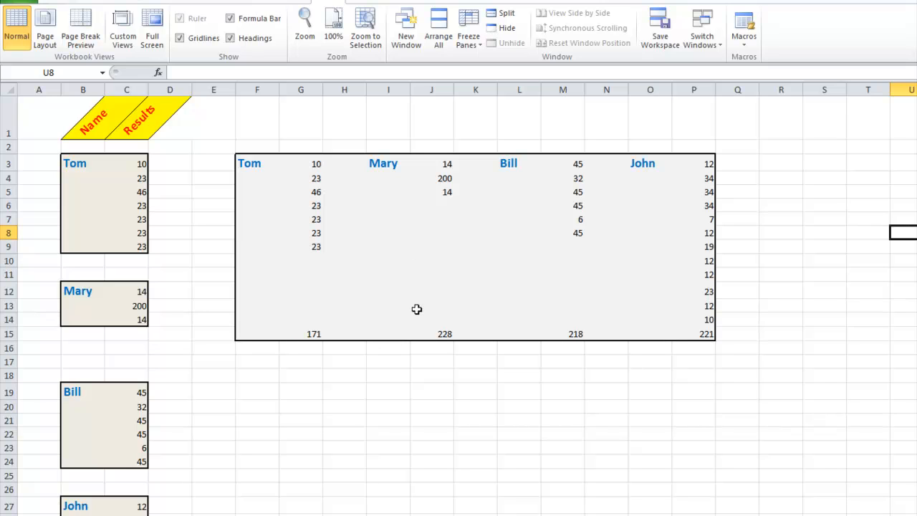
click(313, 334)
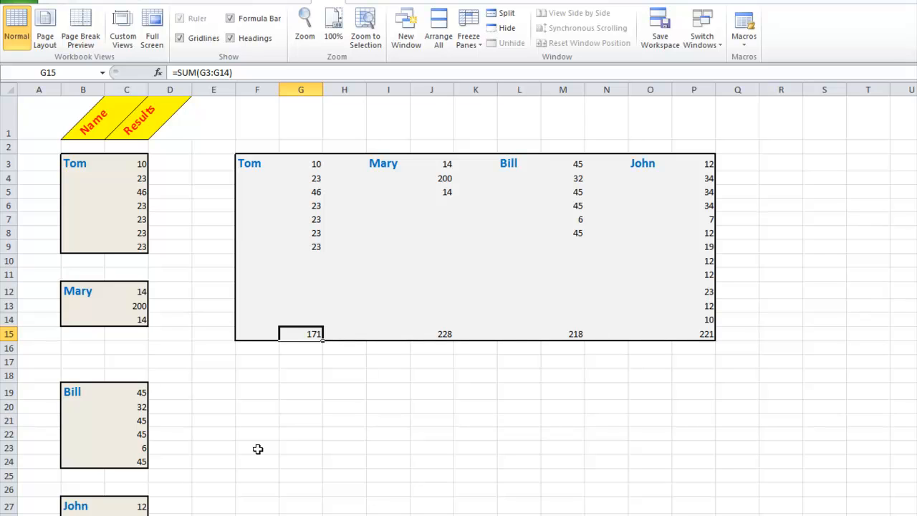
- Select C3:C38 and use Go To Special to narrow the selection to constants only
click(132, 163)
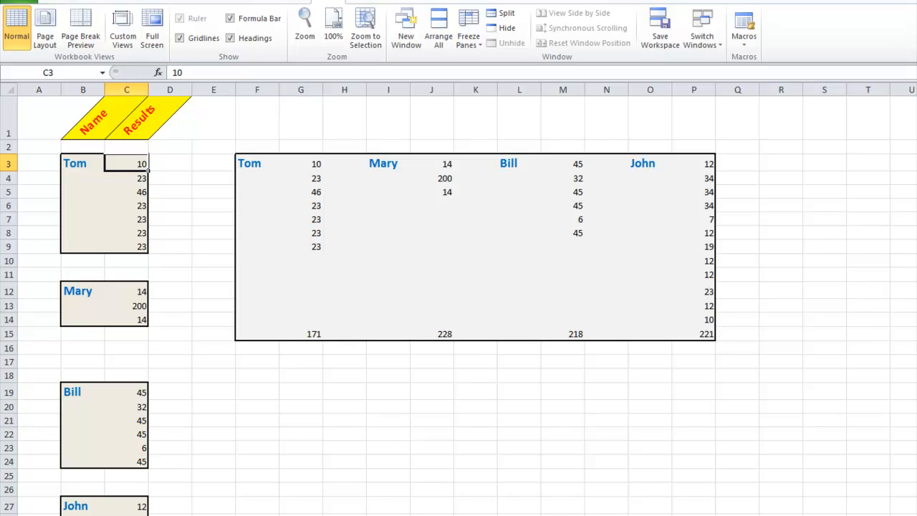
scroll(913, 271, down, 3)
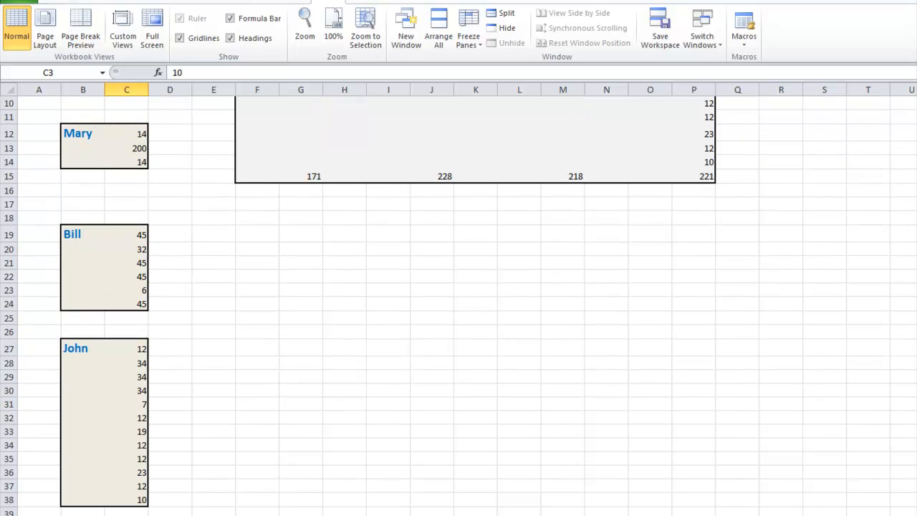
shift+click(128, 500)
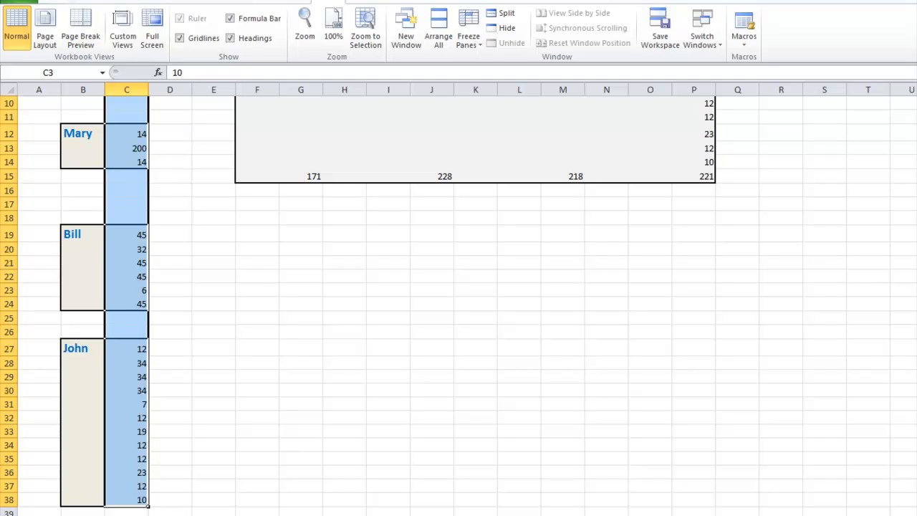
scroll(459, 306, up, 3)
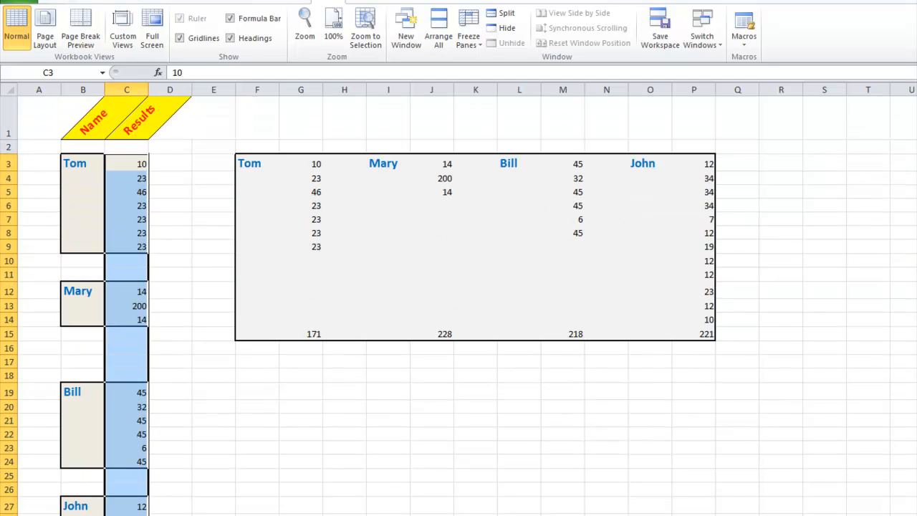
click(57, 3)
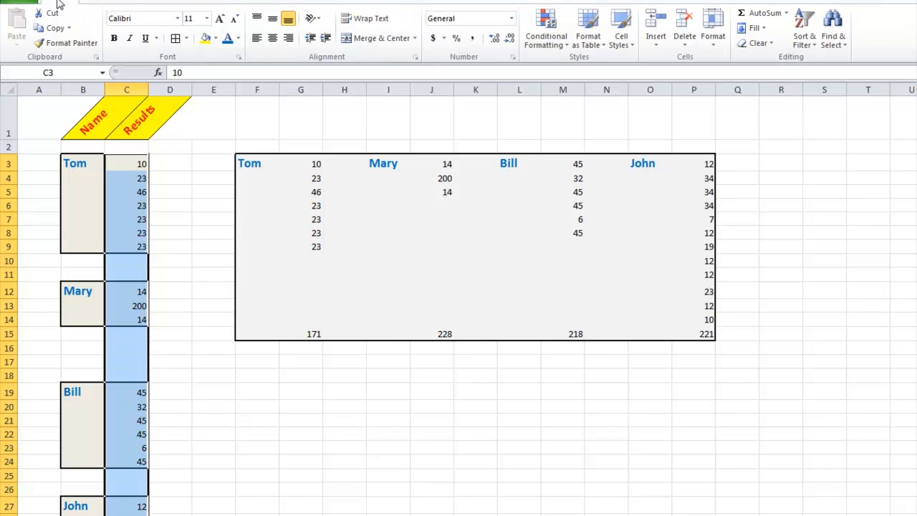
click(844, 47)
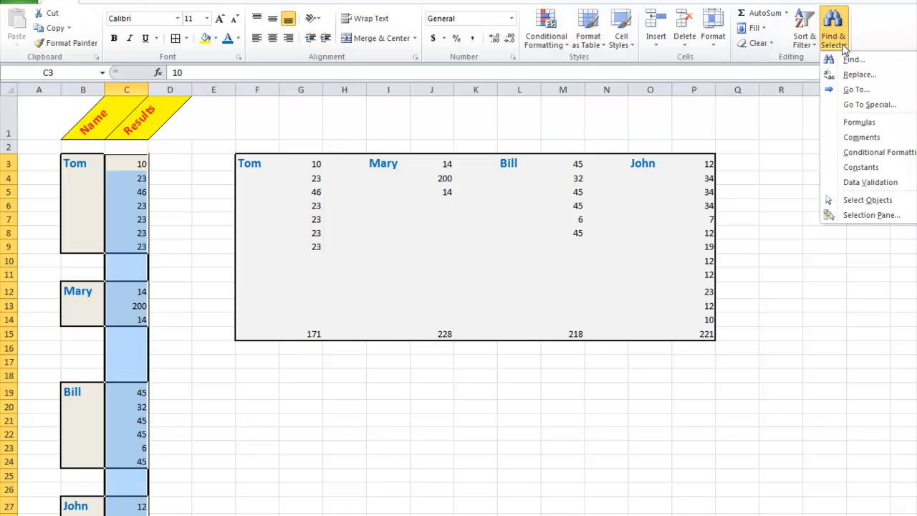
click(849, 107)
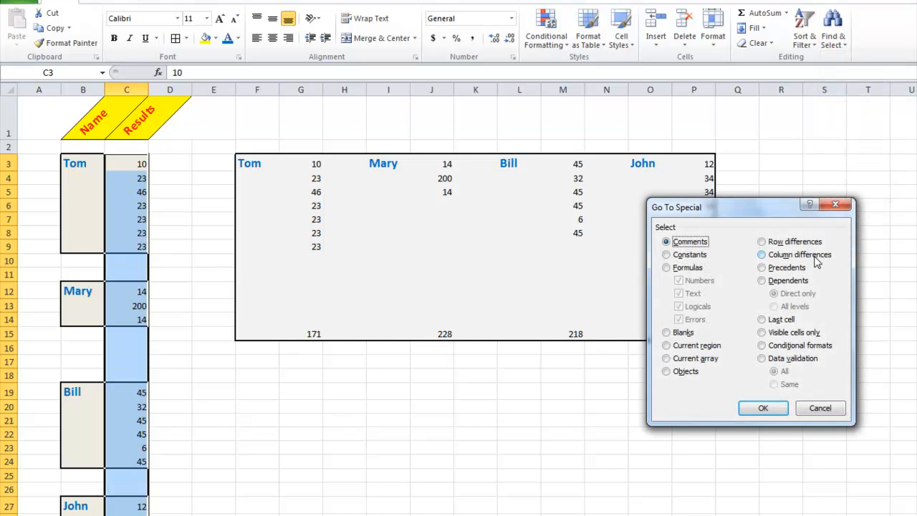
click(666, 256)
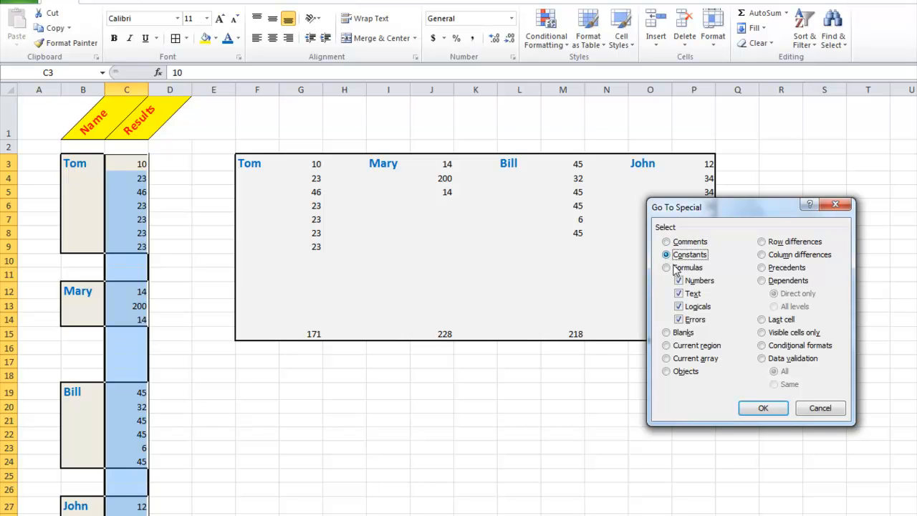
click(756, 414)
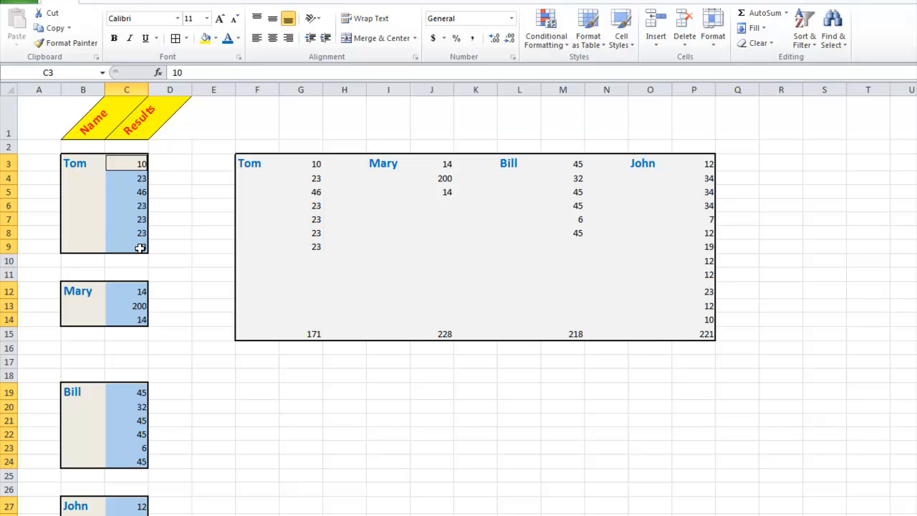
- Use AutoSum to add a total beneath each selected block of results in column C, check them, and deselect the range
click(761, 14)
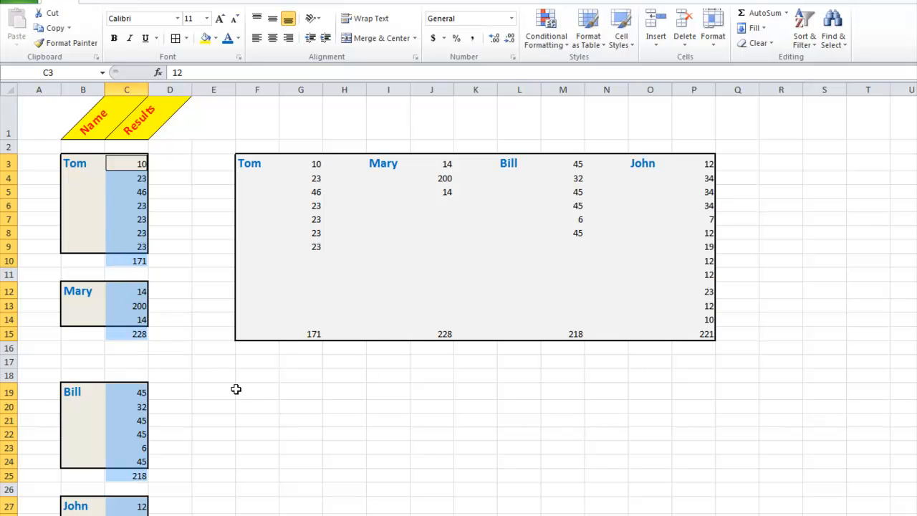
scroll(233, 395, down, 5)
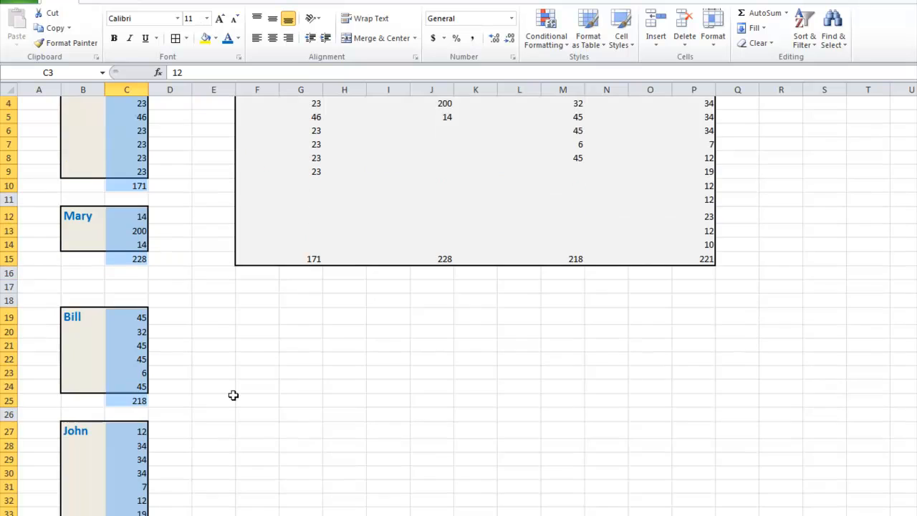
scroll(233, 395, up, 3)
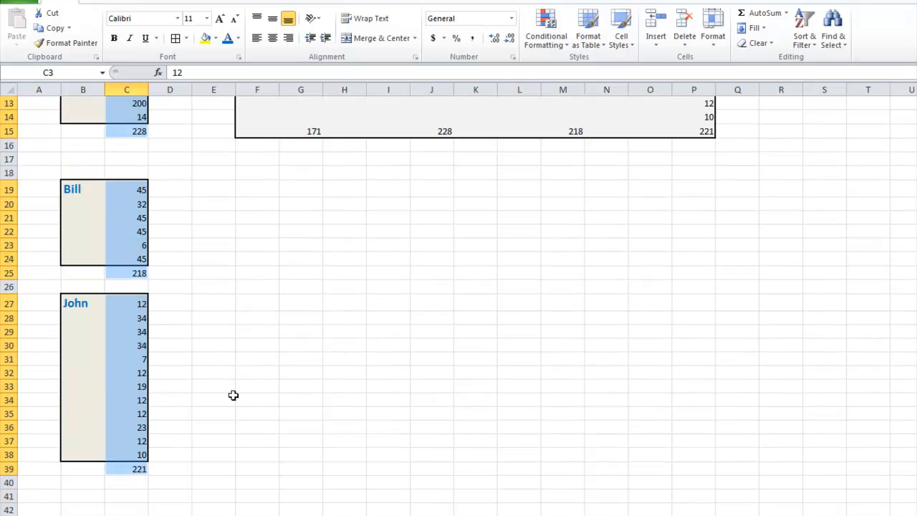
scroll(233, 395, up, 2)
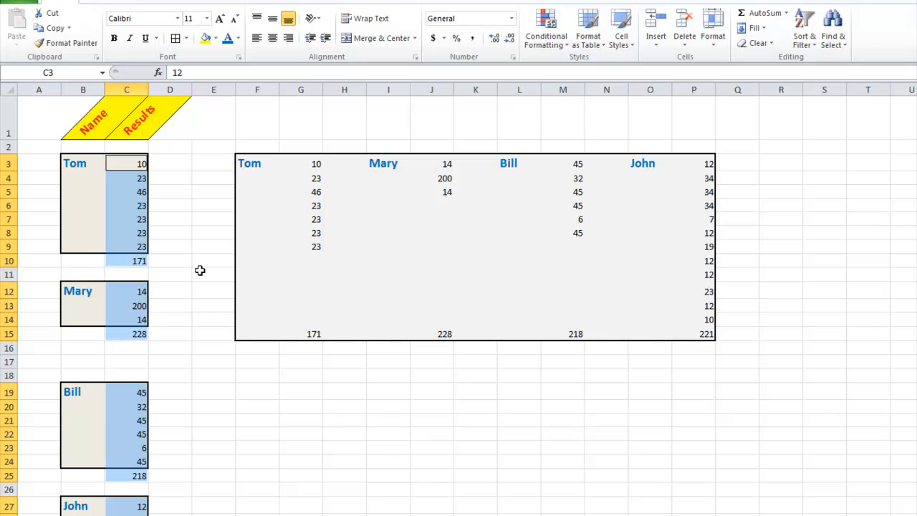
click(170, 161)
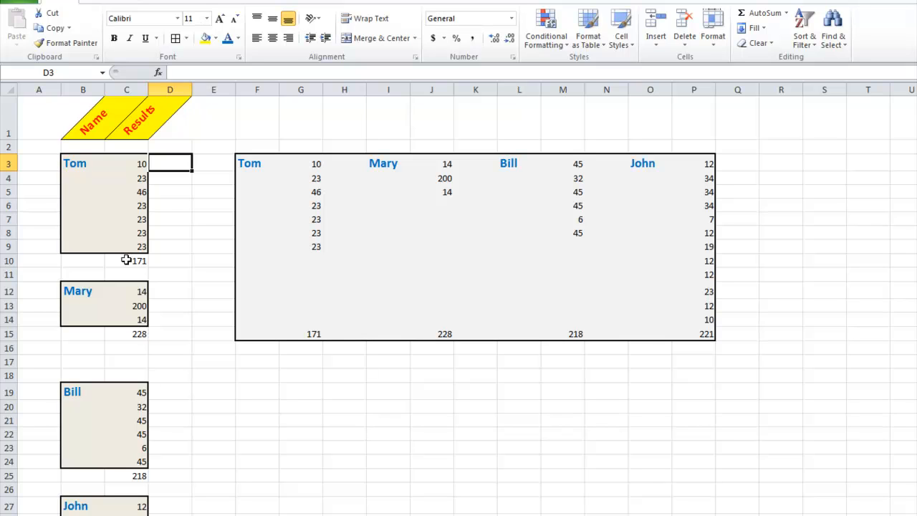
- Select C3:C39 and use Go To Special to narrow the selection to the cells containing formulas
click(134, 163)
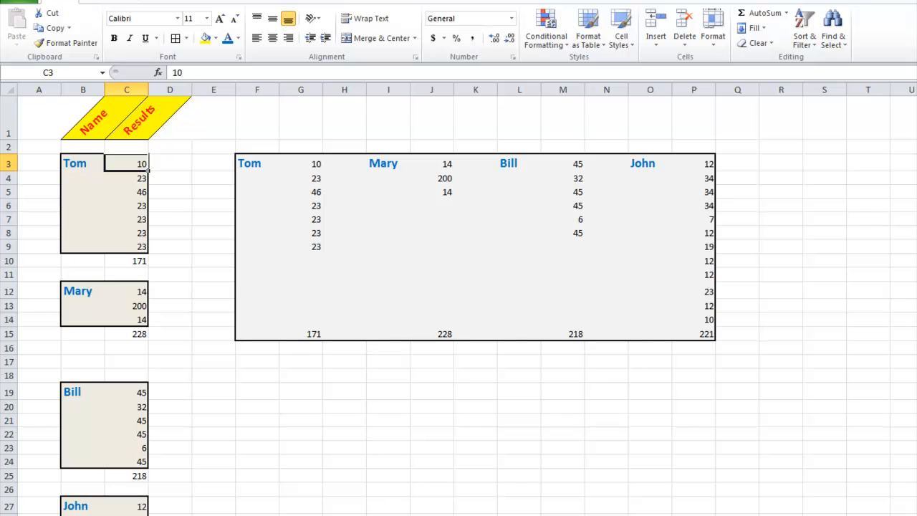
scroll(913, 399, down, 3)
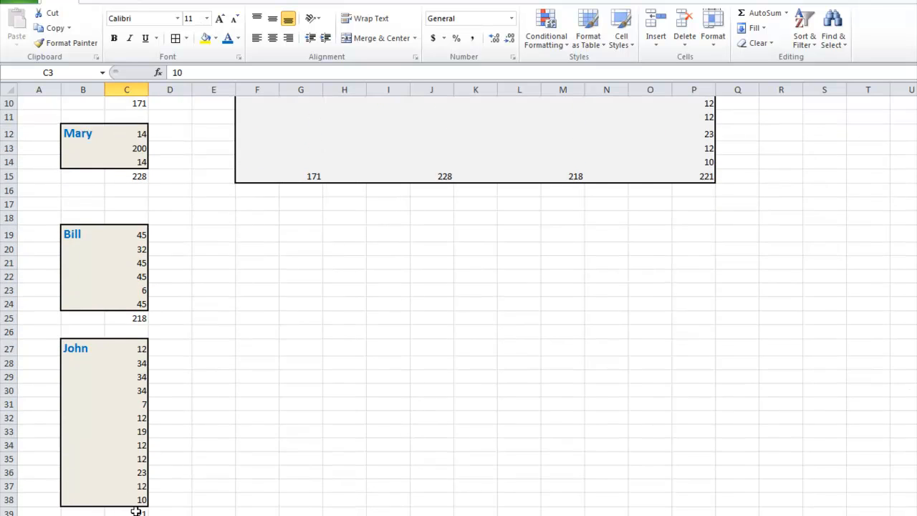
shift+click(135, 511)
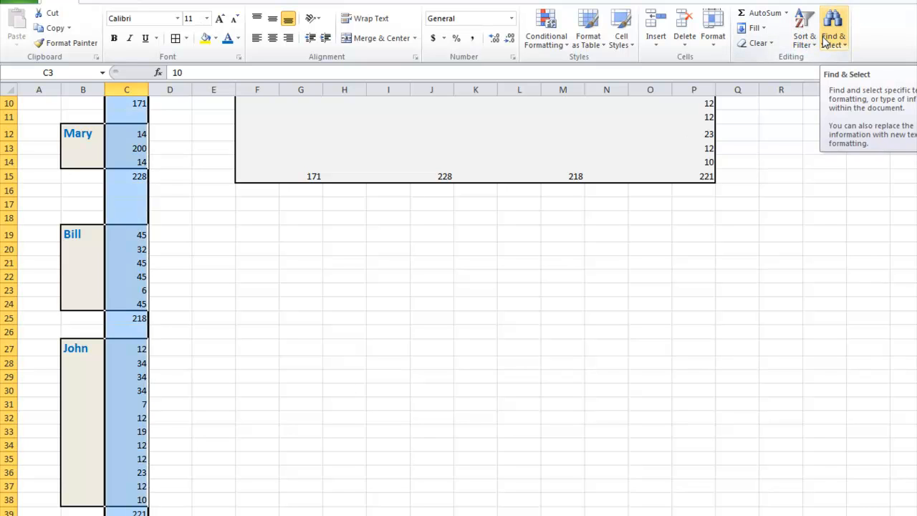
key(ctrl+g)
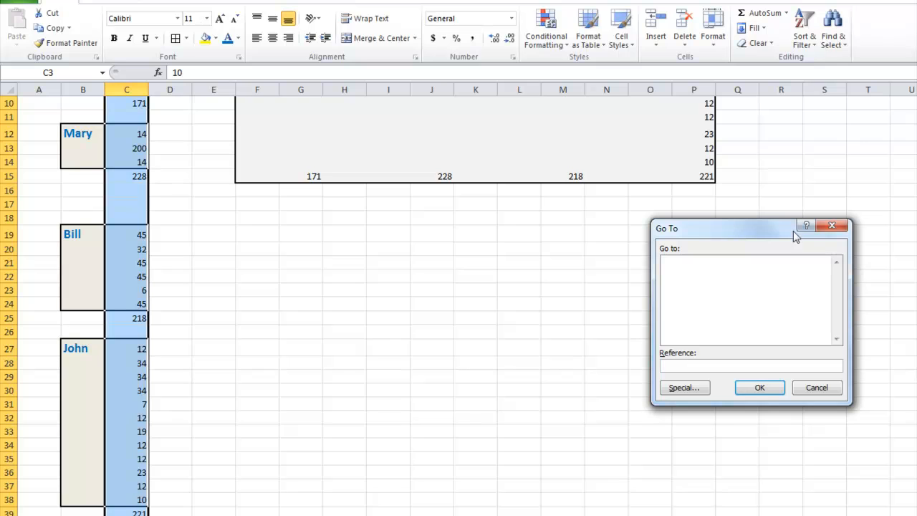
click(684, 387)
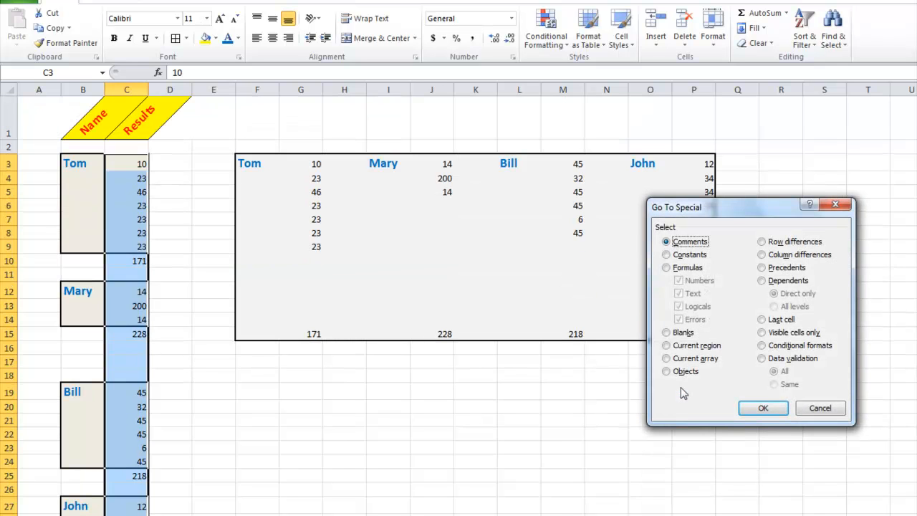
click(667, 268)
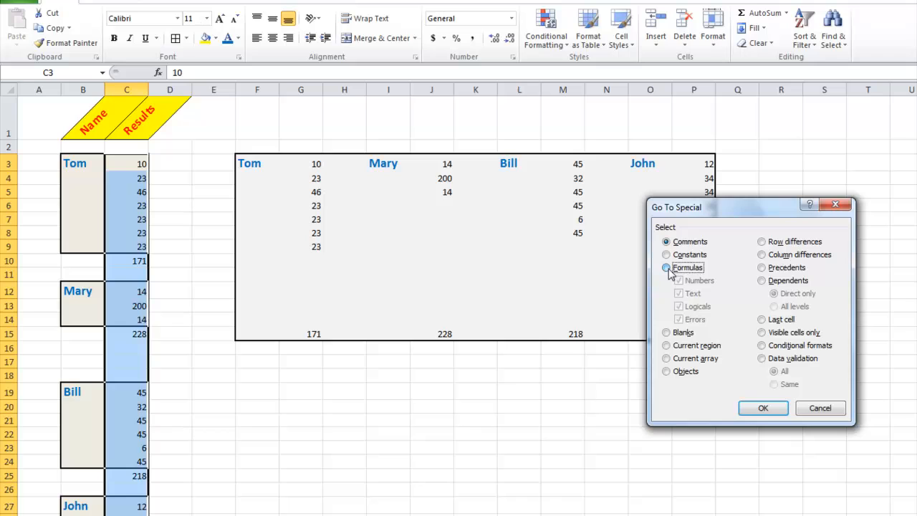
click(764, 409)
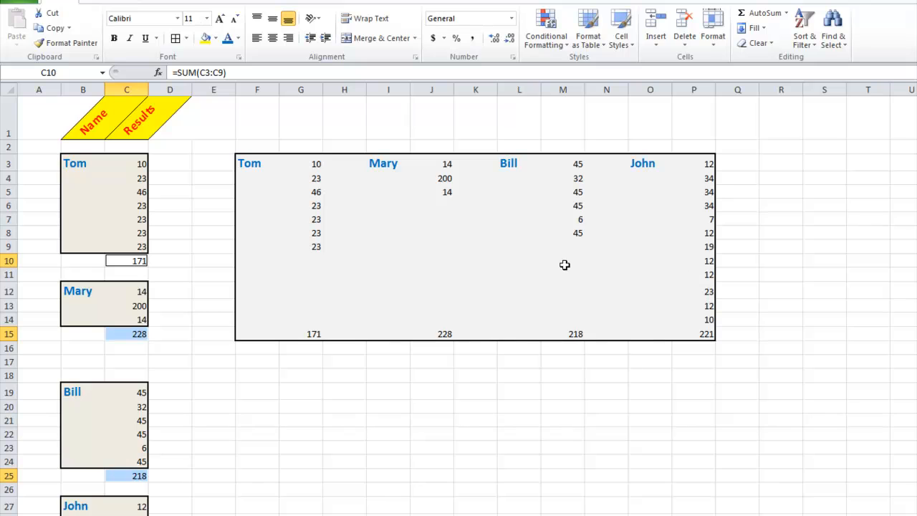
- Fill the selected total cells in column C with yellow, apply outside borders, and deselect them
click(206, 40)
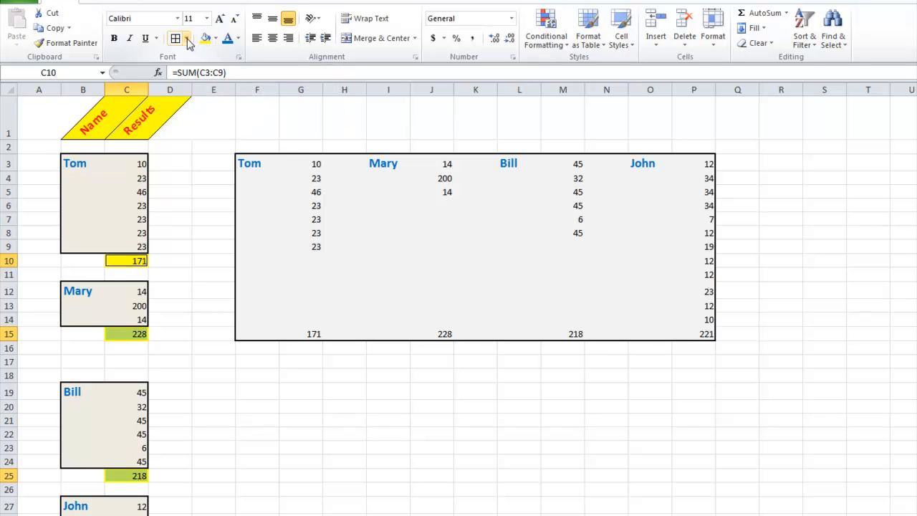
click(187, 39)
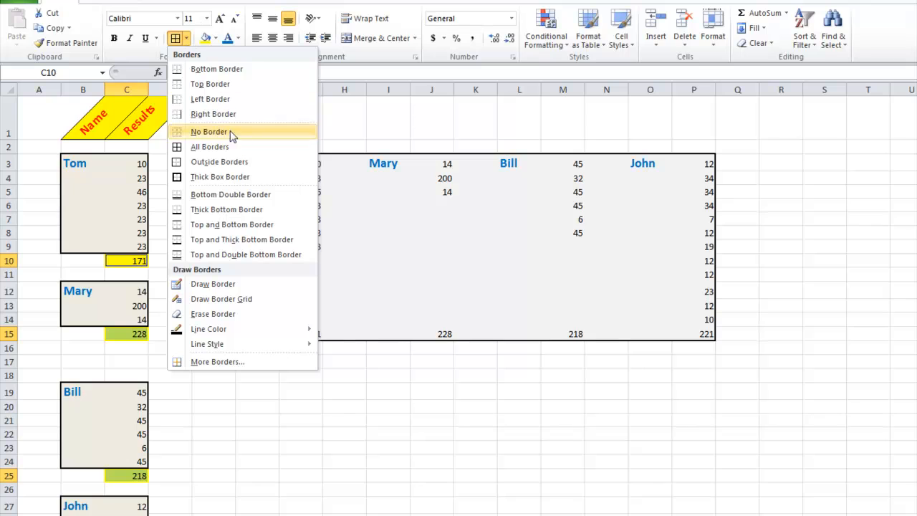
click(256, 163)
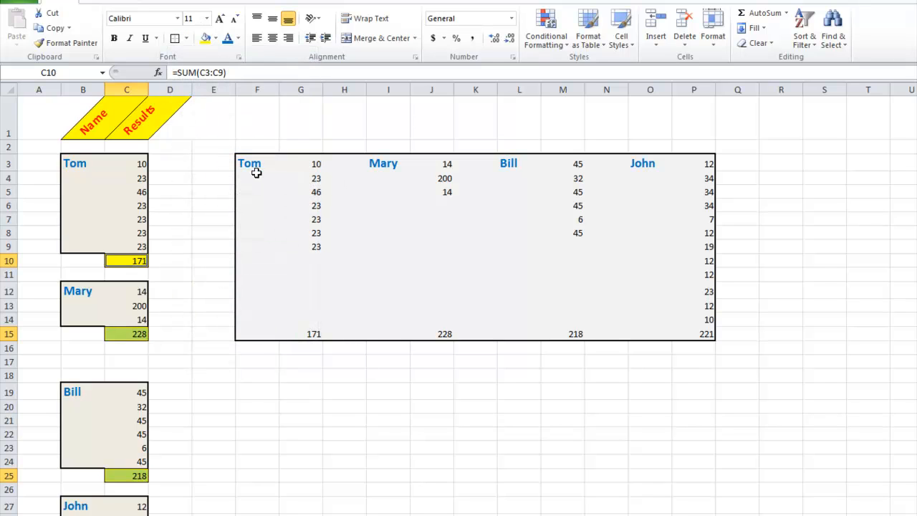
click(819, 219)
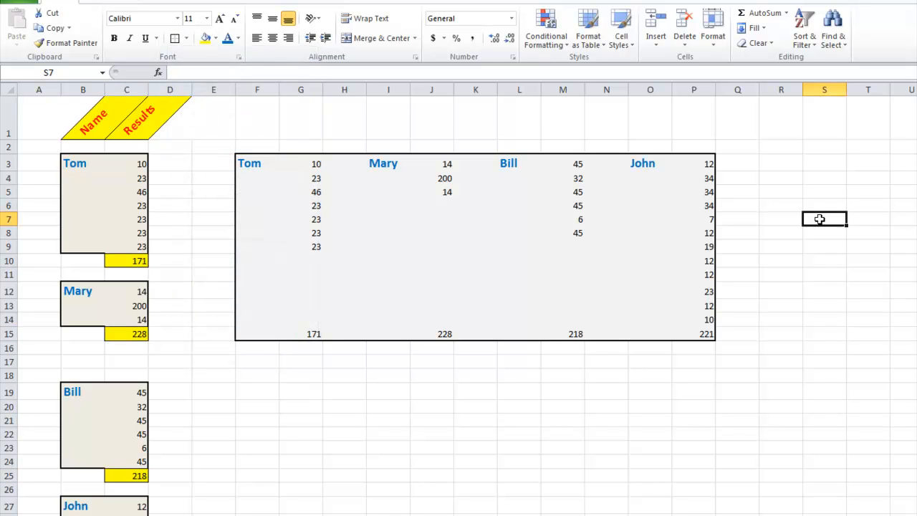